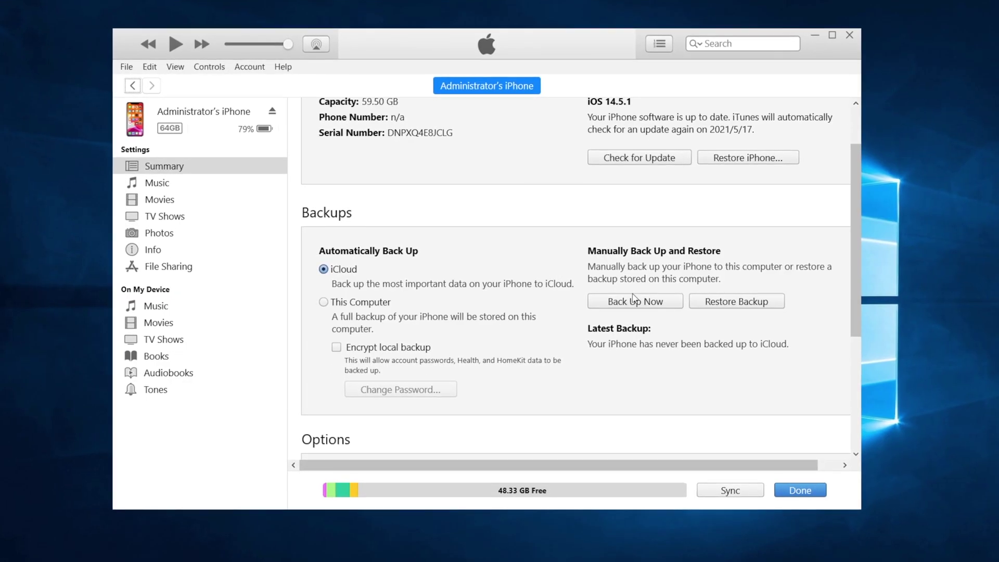
Start an iTunes Back Up Now of the iPhone and dismiss the not-enough-free-space error.
left_click(636, 302)
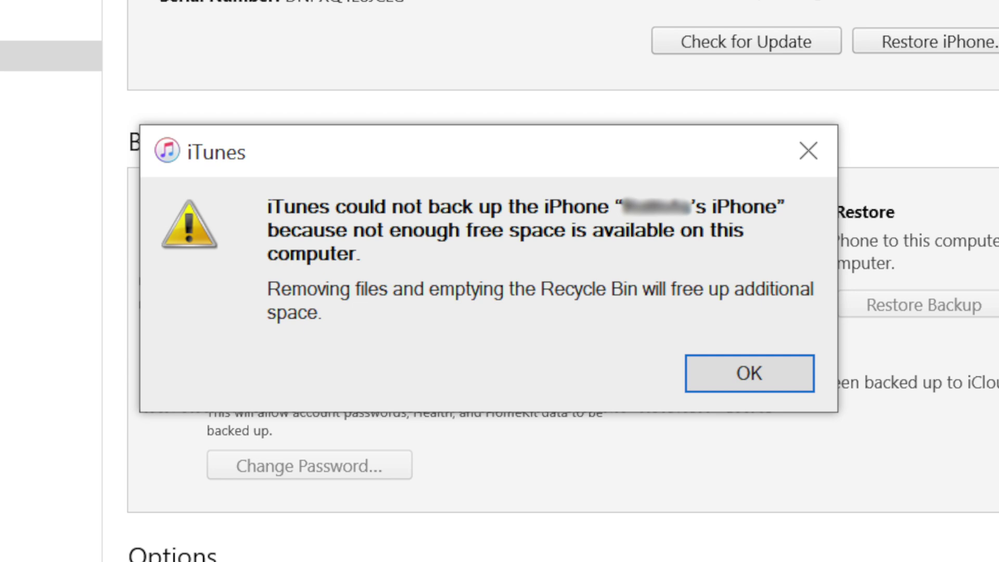
key("Return")
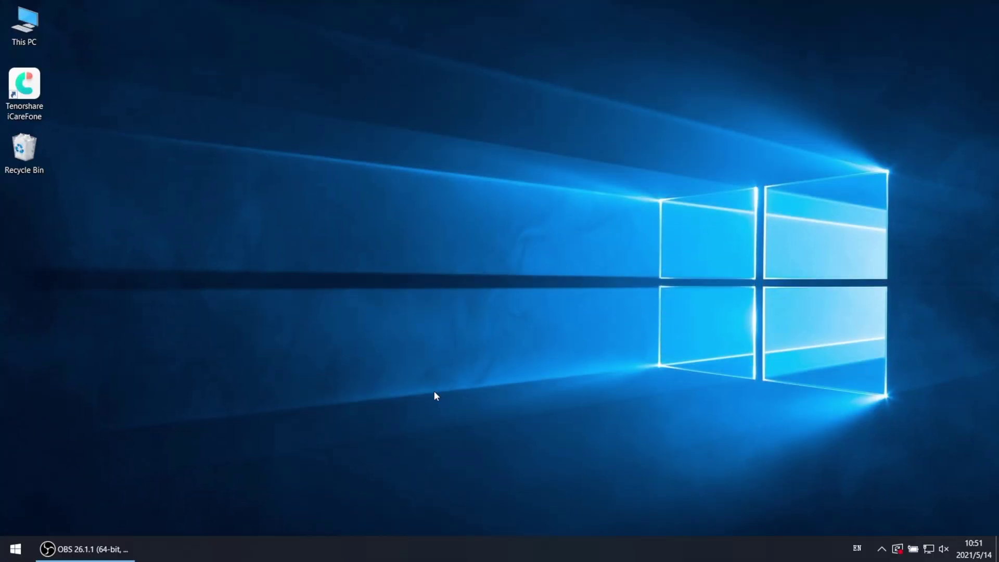
Open This PC from the desktop to see the iPhone and drives C, D and E.
double_click(26, 31)
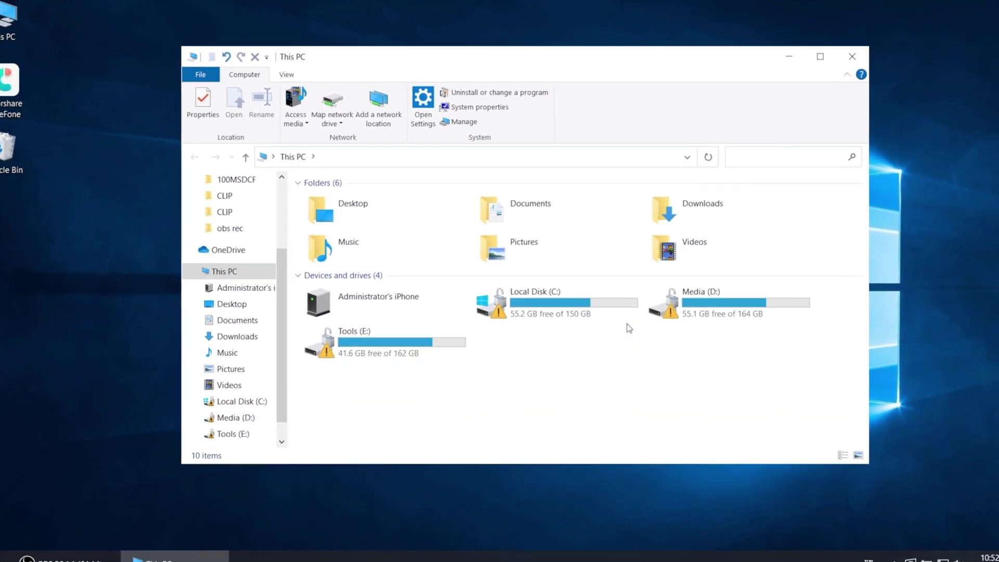
Navigate to C:\Users\Administrator on Local Disk (C:).
double_click(619, 304)
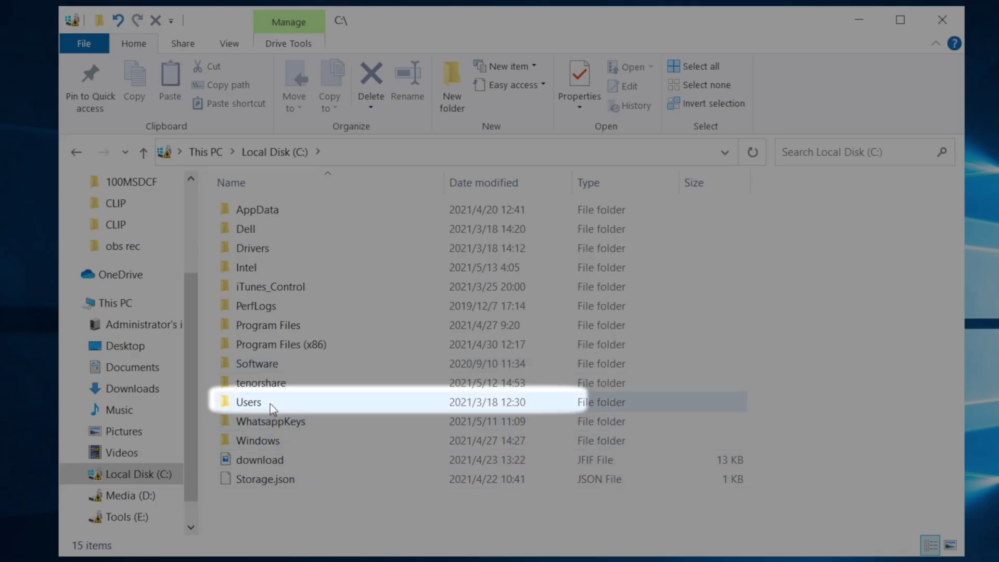
double_click(272, 408)
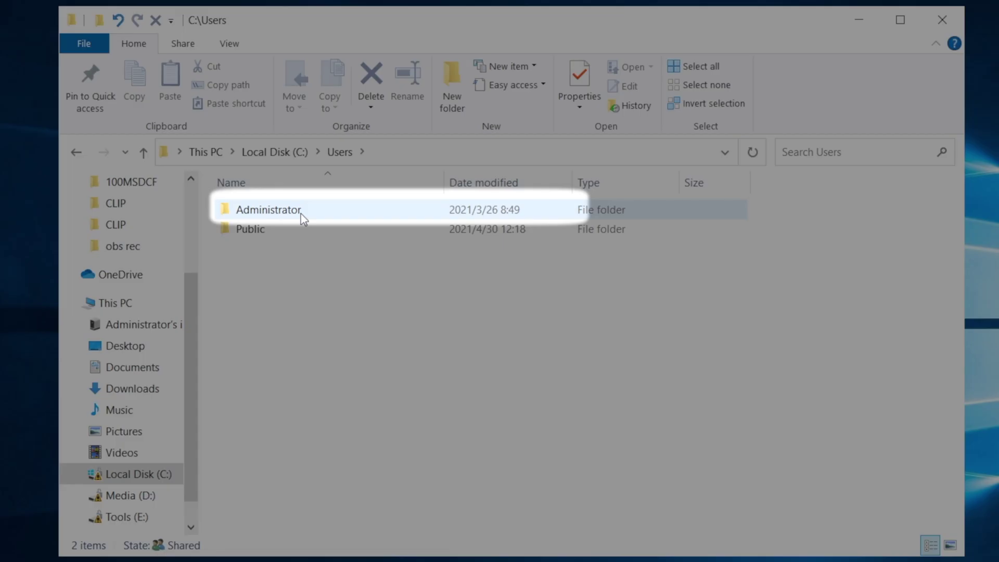
double_click(301, 214)
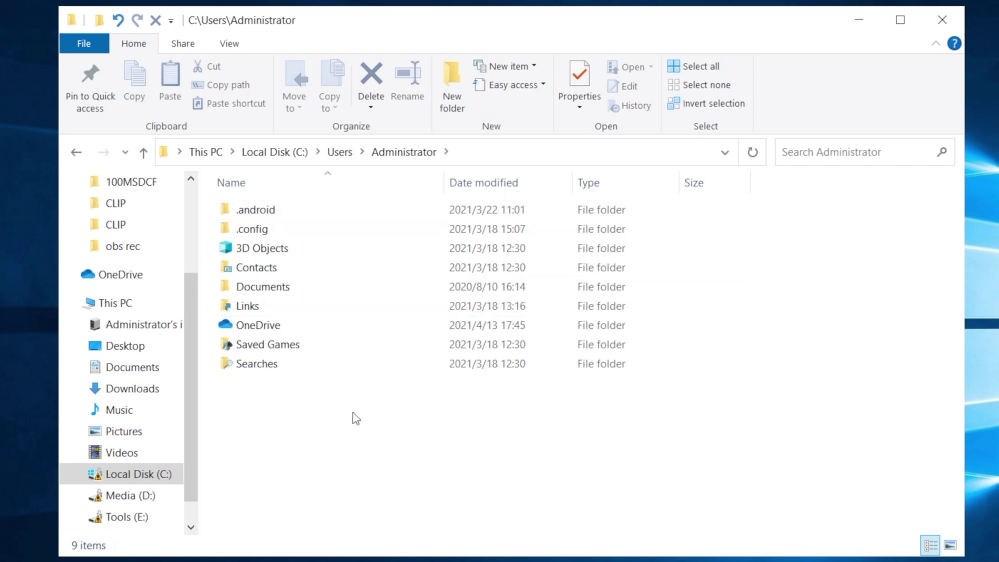
Turn on Hidden items in the View options so AppData appears.
left_click(230, 44)
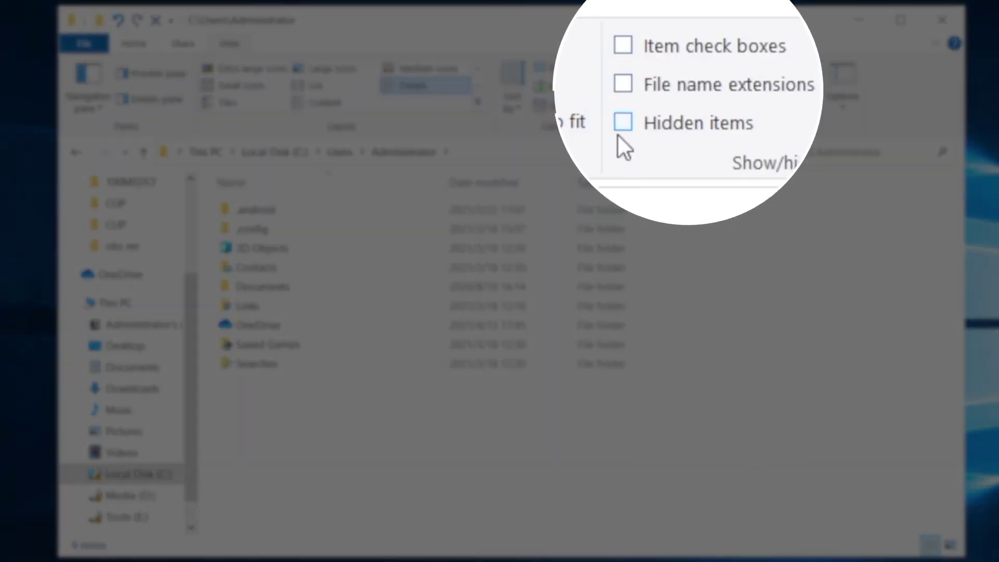
left_click(656, 106)
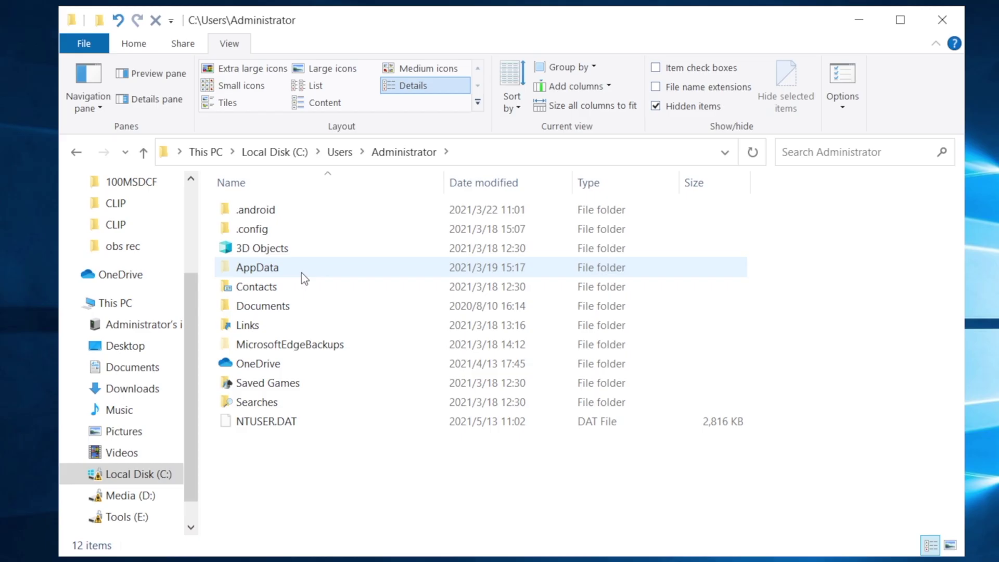
Open AppData > Roaming > Apple Computer > MobileSync > Backup to view the stored backups.
double_click(301, 267)
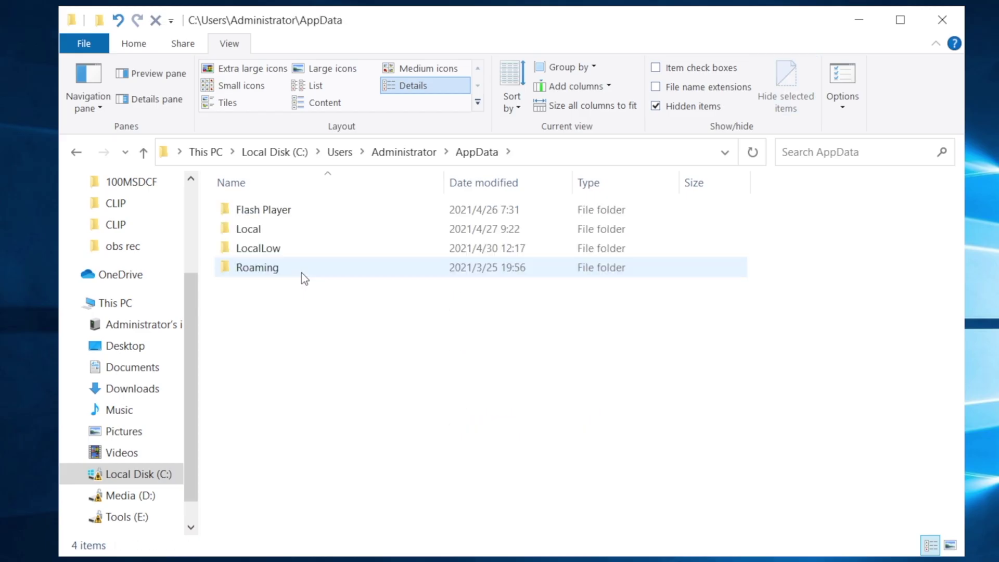
left_click(301, 275)
double_click(301, 274)
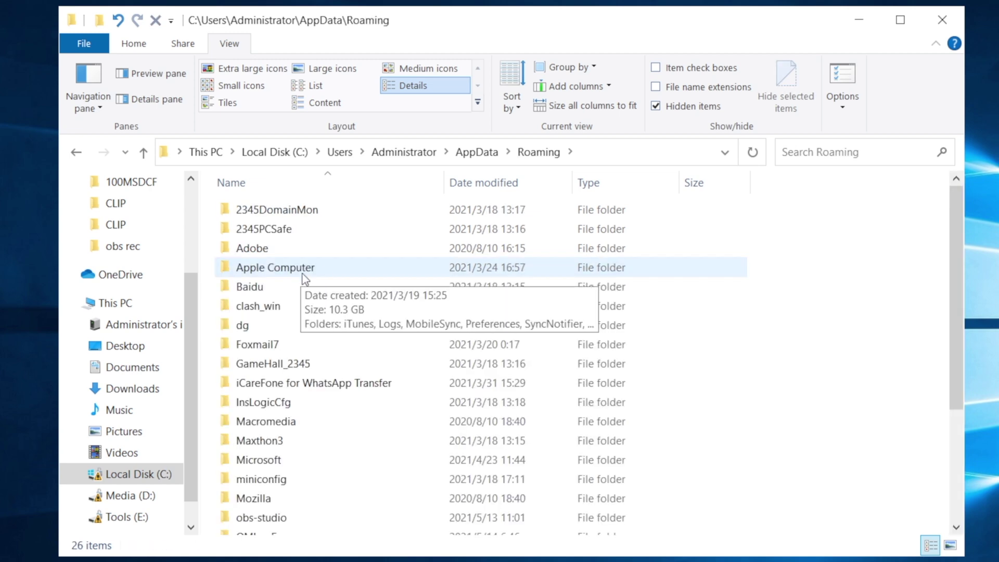
double_click(324, 273)
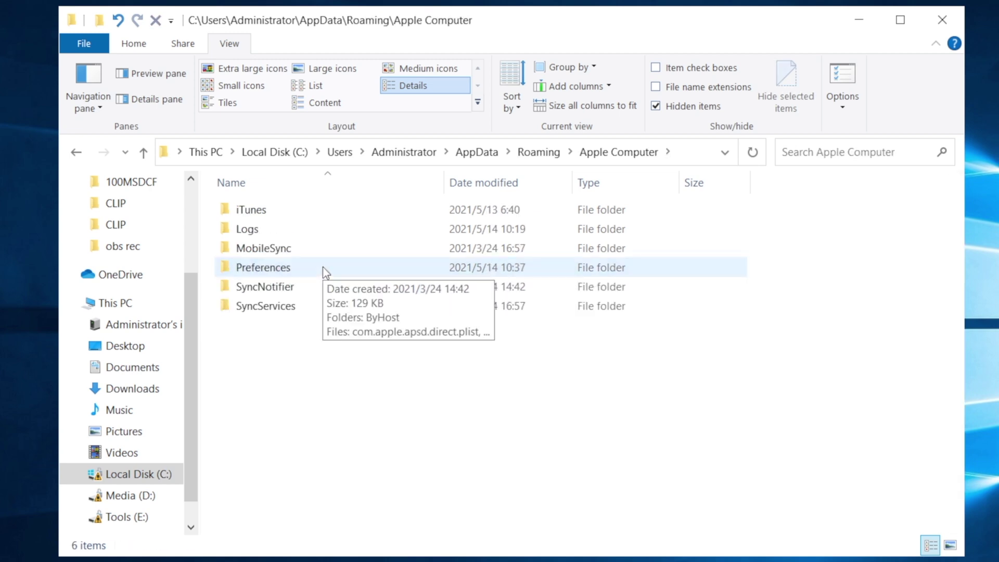
double_click(314, 252)
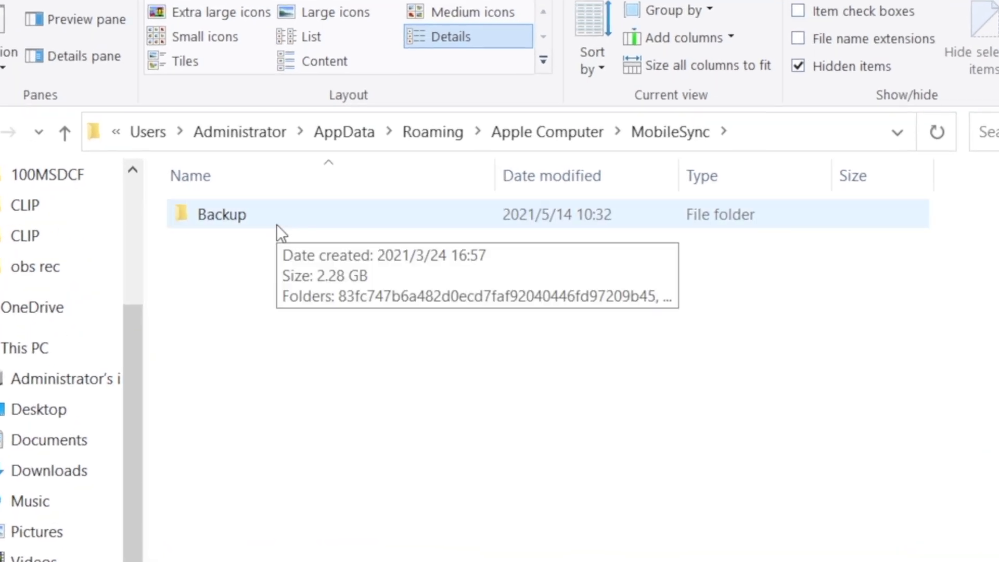
double_click(276, 225)
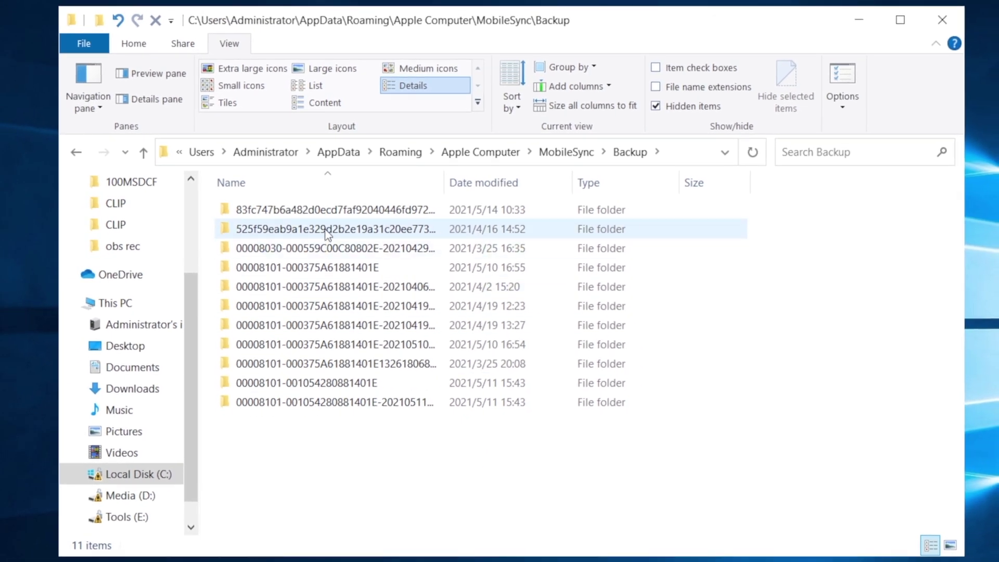
Show the Backup folder's Properties from MobileSync, revealing its 2.28 GB size.
left_click(551, 160)
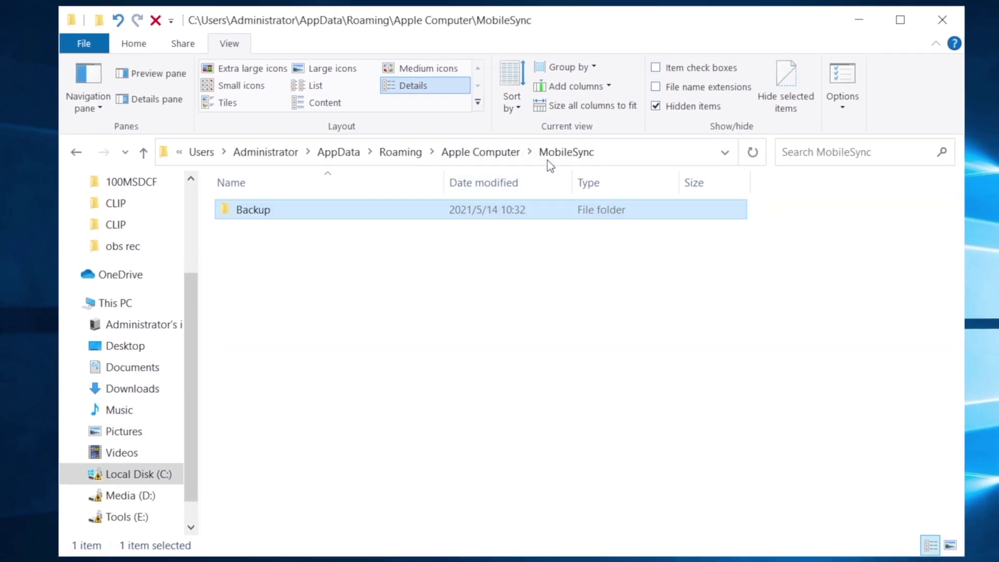
right_click(332, 213)
key("r")
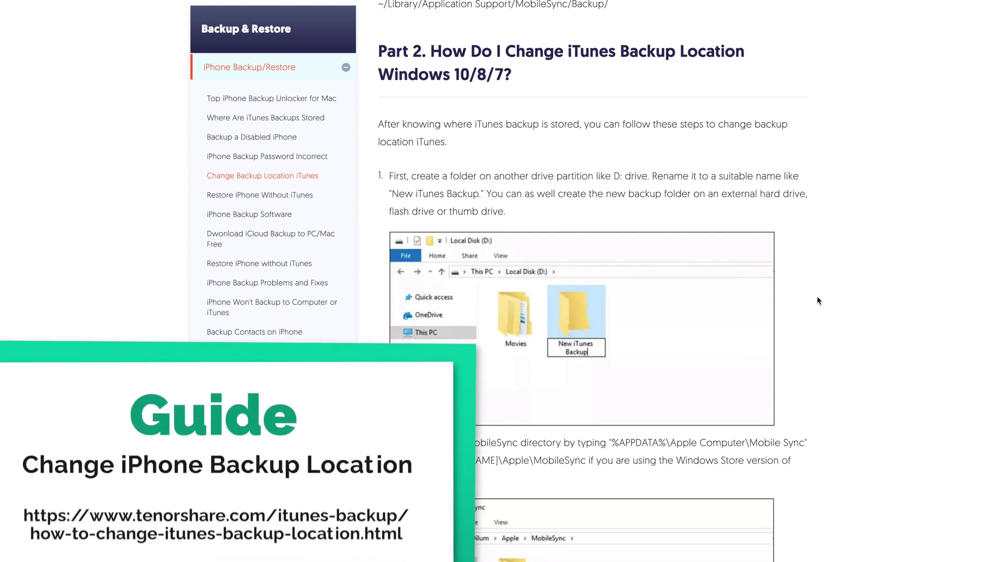
Scroll the Tenorshare iTunes-backup-location guide down to its Mac instructions.
scroll(817, 301, "down", 3)
scroll(817, 301, "down", 2)
scroll(817, 301, "down", 2)
scroll(817, 301, "down", 2)
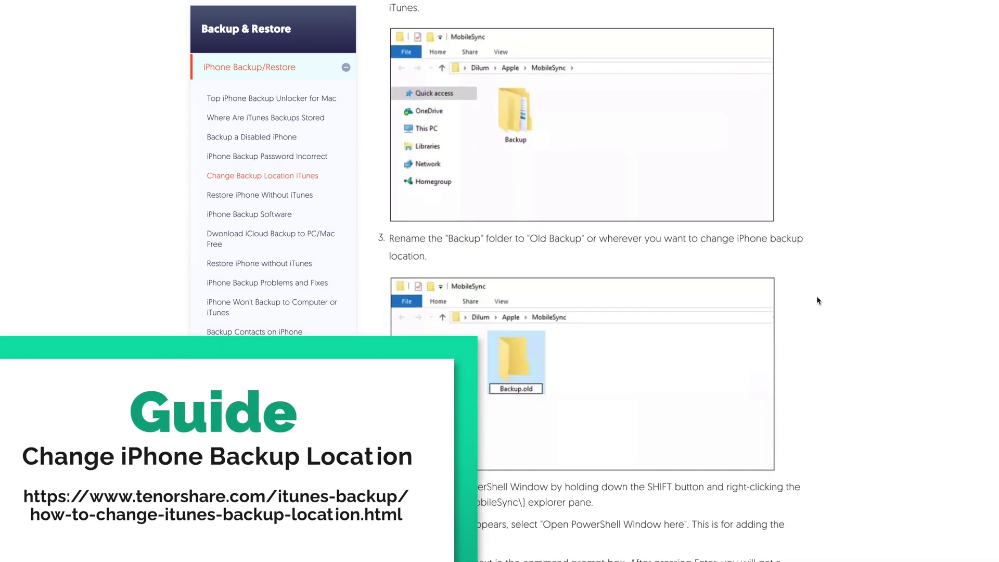
scroll(816, 301, "down", 1)
scroll(817, 301, "down", 1)
scroll(817, 301, "down", 2)
scroll(817, 301, "down", 2)
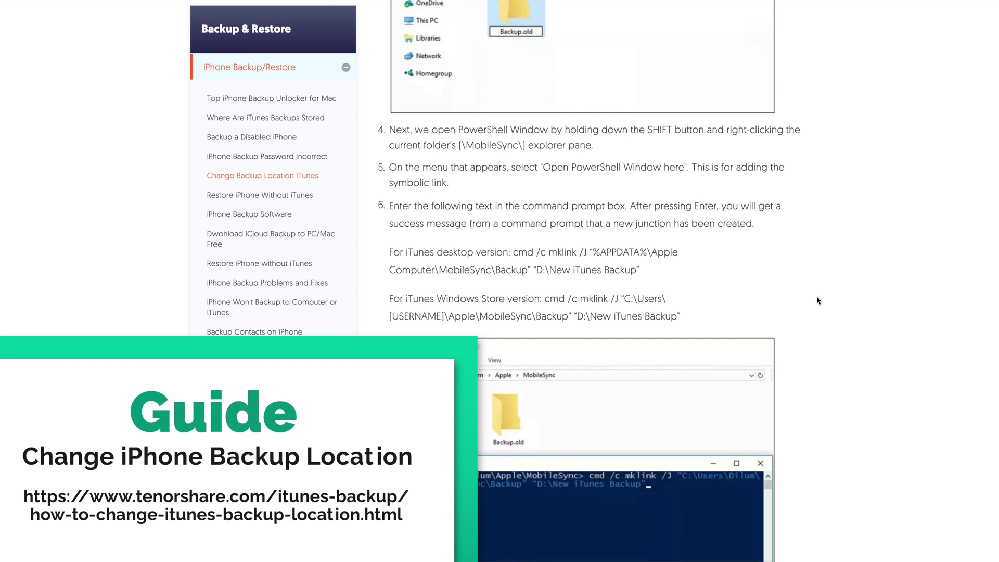
scroll(817, 301, "down", 3)
scroll(817, 301, "down", 2)
scroll(817, 301, "down", 1)
scroll(817, 301, "down", 2)
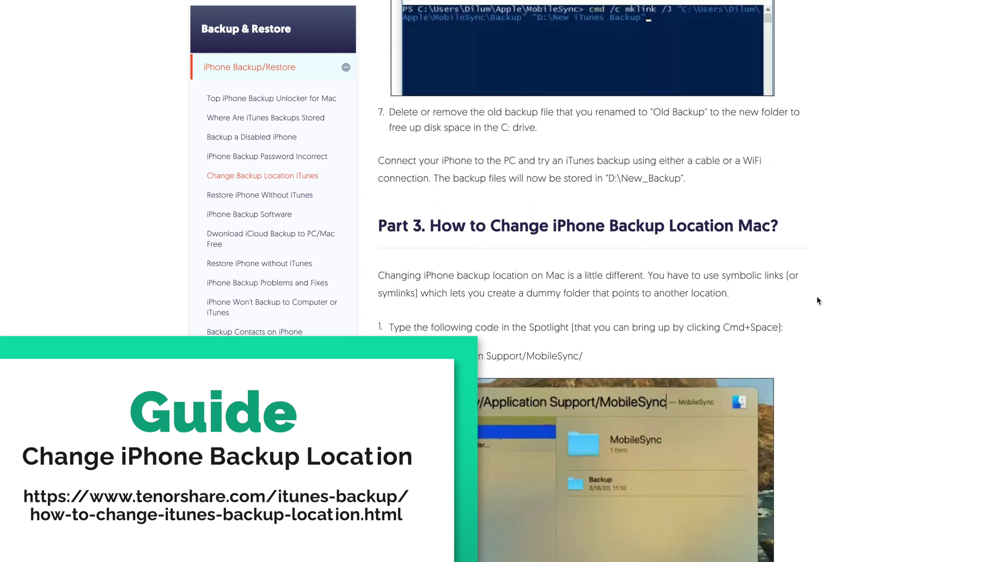
scroll(817, 301, "down", 1)
scroll(817, 301, "down", 3)
scroll(817, 301, "down", 2)
scroll(817, 301, "down", 2)
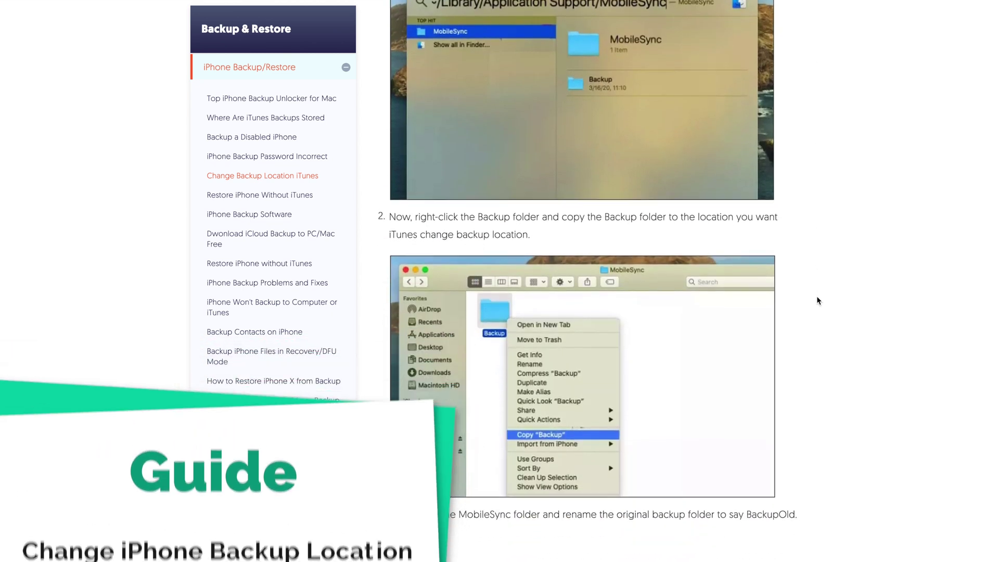
scroll(817, 300, "down", 3)
scroll(817, 301, "down", 2)
scroll(817, 301, "down", 3)
scroll(817, 301, "down", 2)
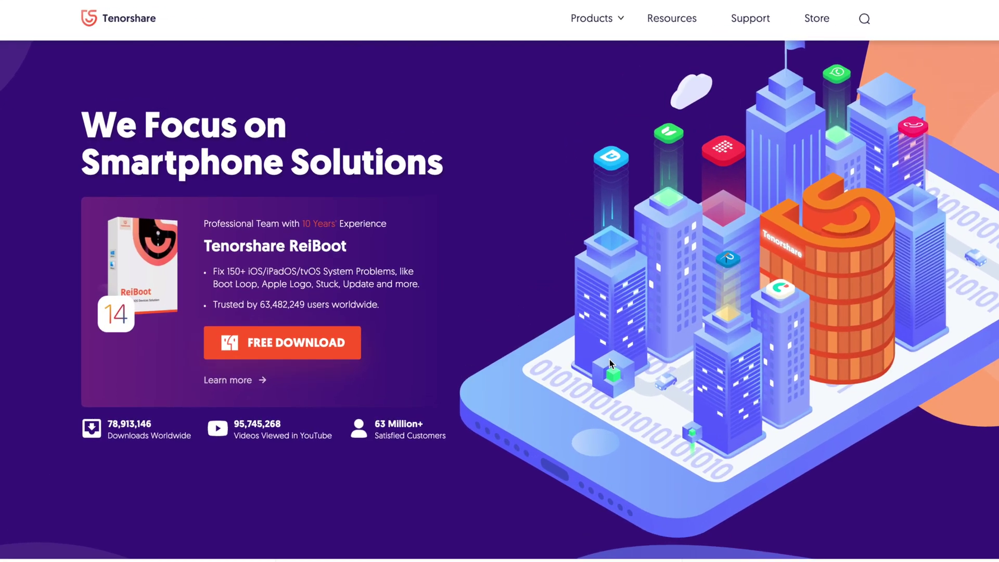
mouse_move(621, 15)
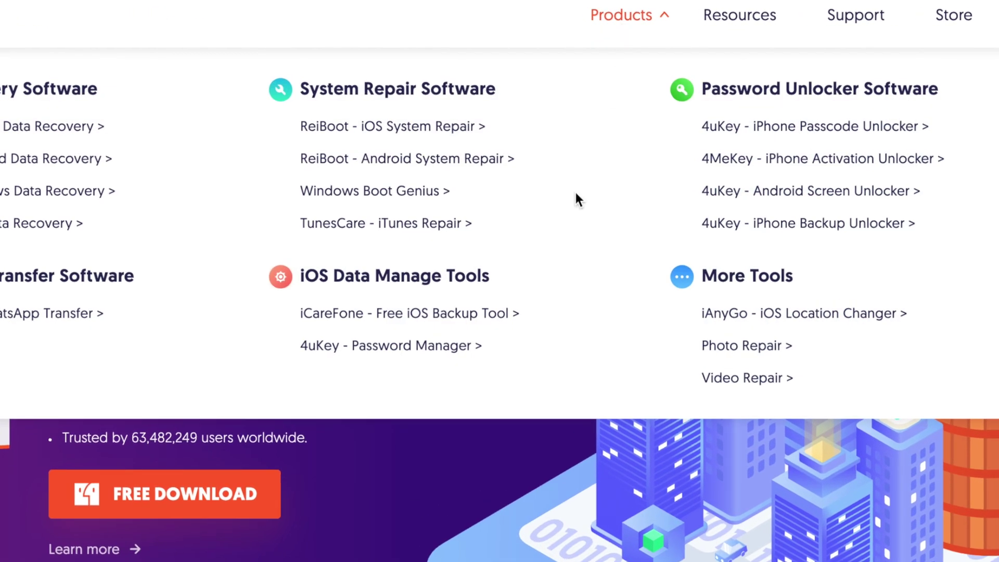
Go to the iCareFone - Free iOS Backup Tool product page and scroll down slightly.
left_click(489, 317)
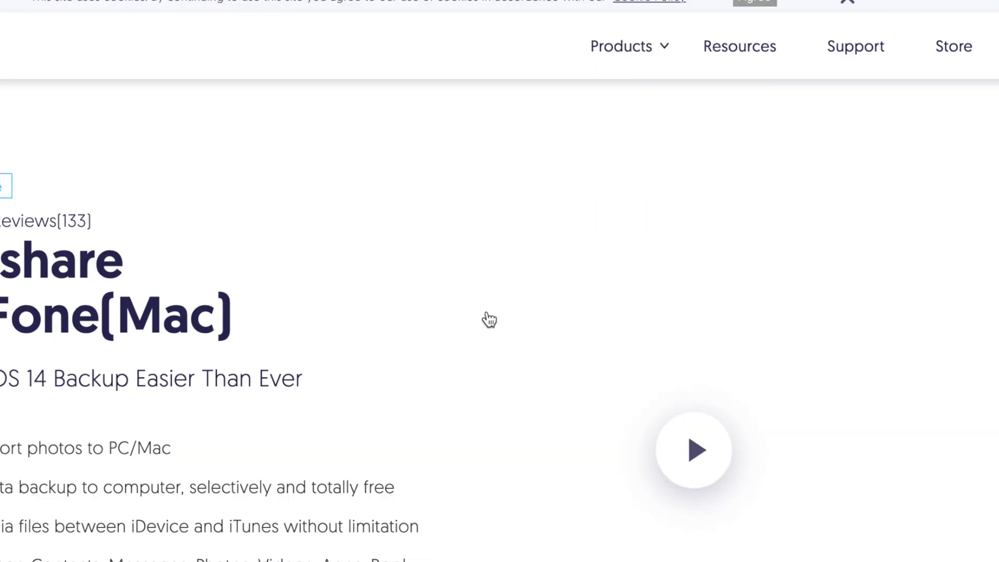
scroll(477, 335, "down", 2)
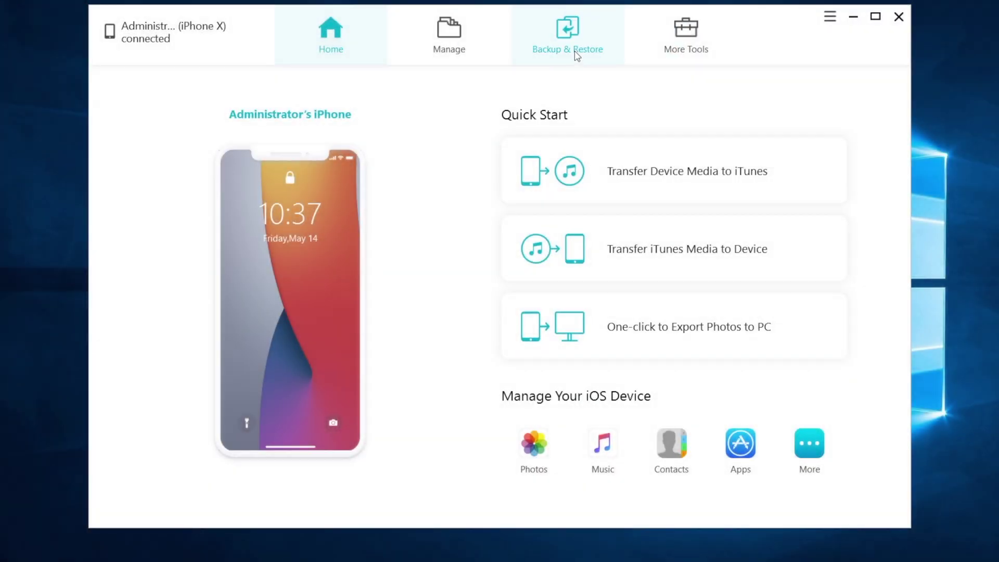
Switch iCareFone to the Backup & Restore section for the connected iPhone X.
left_click(576, 56)
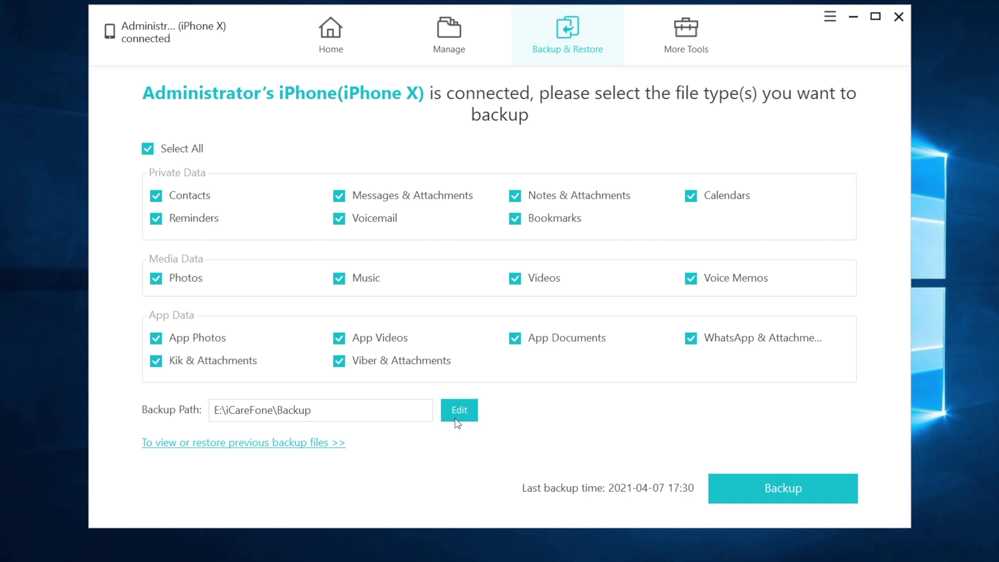
Back up all checked data types to E:\iCareFone\Backup until Backup Completed appears.
left_click(743, 491)
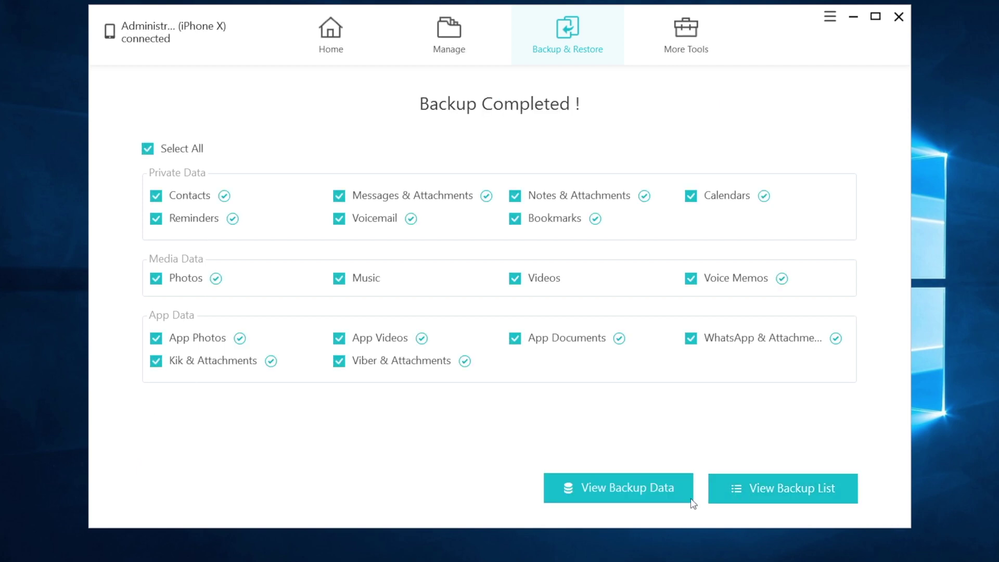
Browse the new backup's Photos and App Photos, then return to the backup list.
left_click(671, 493)
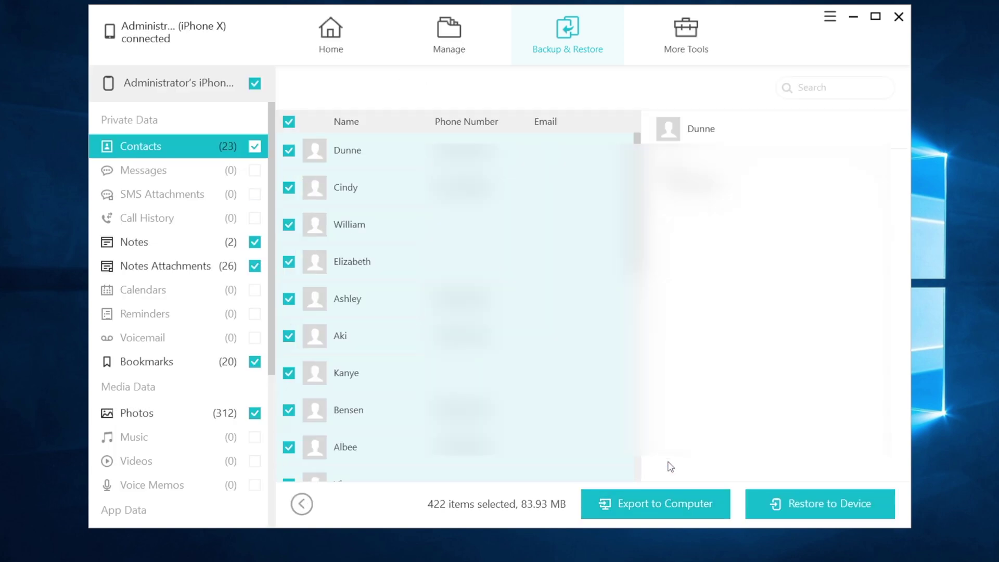
left_click(136, 413)
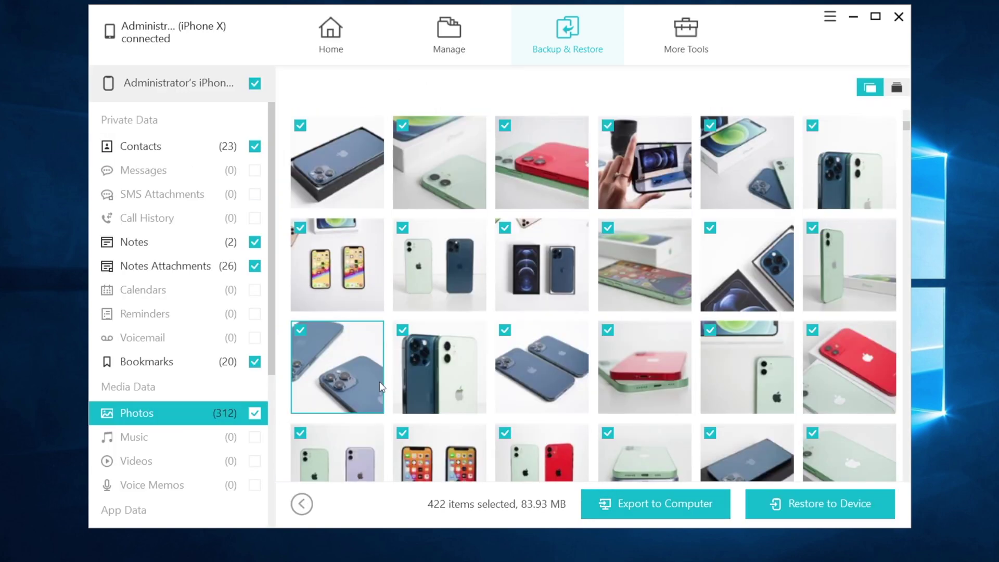
scroll(379, 382, "down", 5)
scroll(380, 382, "down", 5)
scroll(380, 382, "down", 3)
scroll(230, 421, "down", 5)
left_click(156, 300)
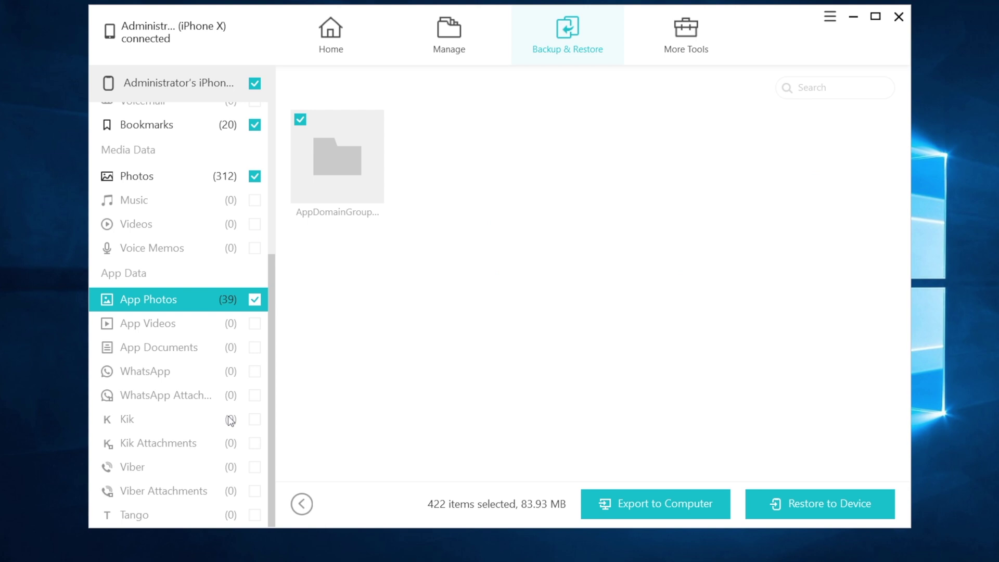
left_click(302, 504)
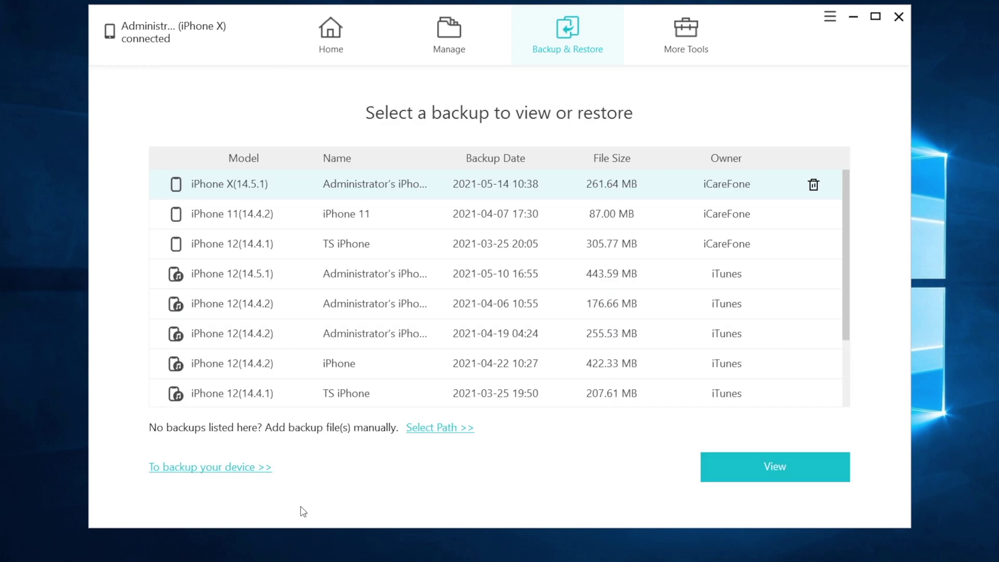
View the latest iPhone X backup and show its 312 backed-up photos.
left_click(735, 471)
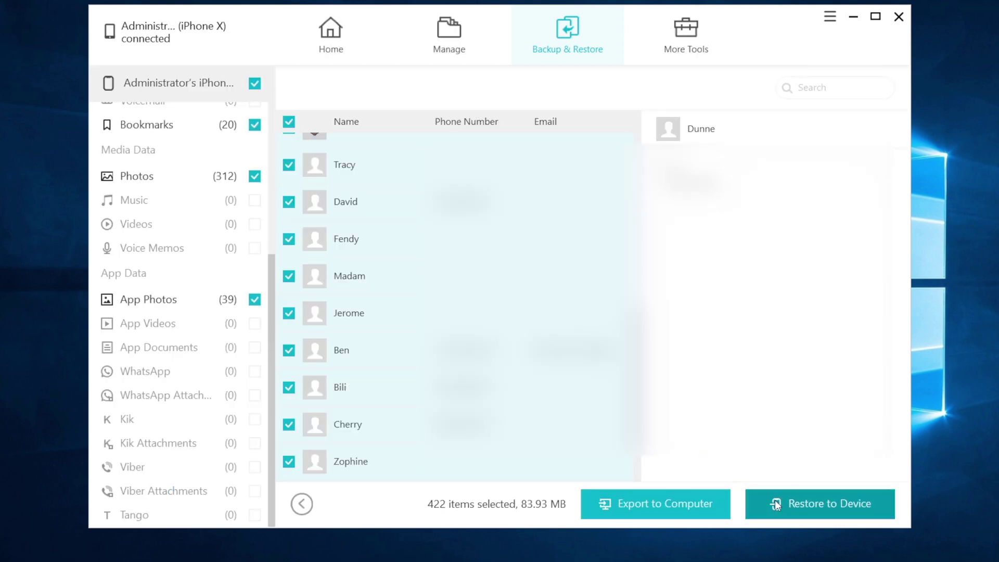
left_click(149, 173)
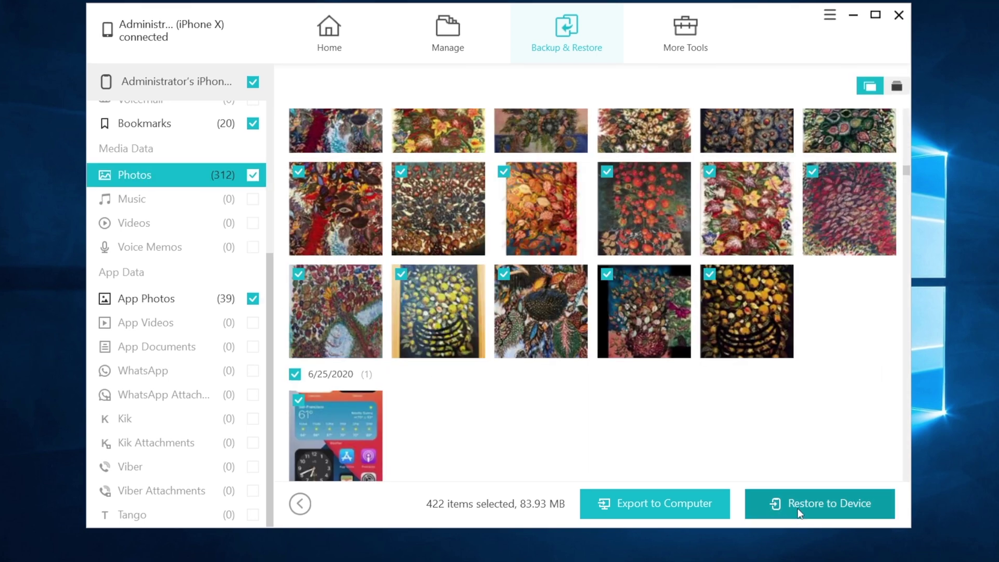